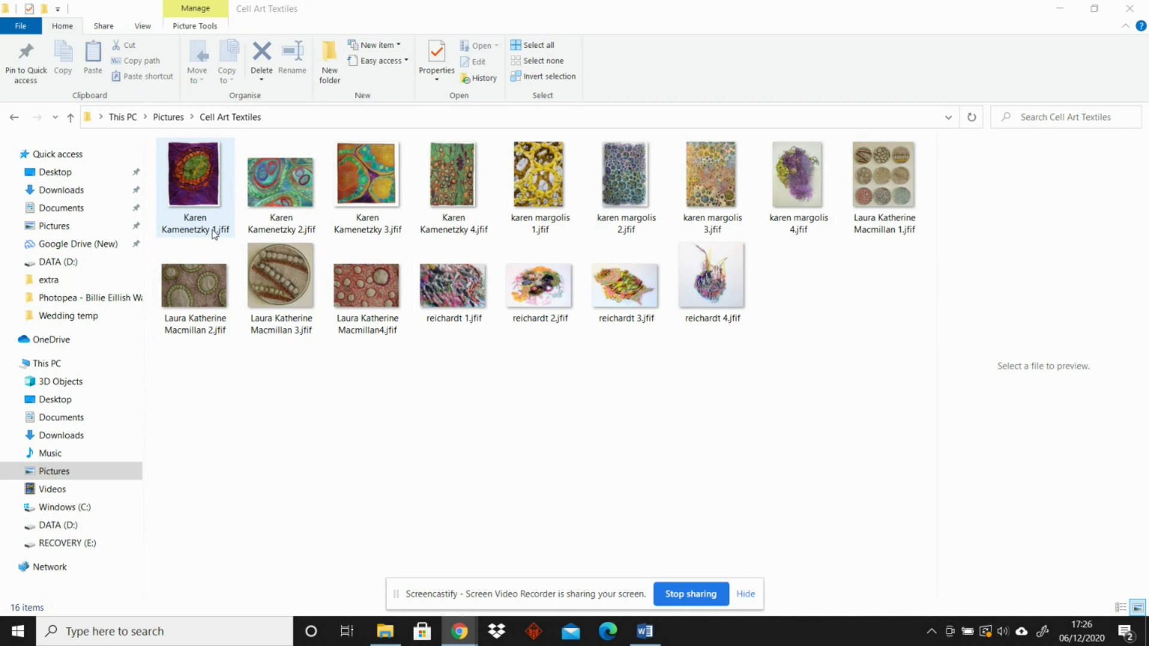
Select all 16 Cell Art Textiles photos, first through last (206 KB total).
left_click(203, 199)
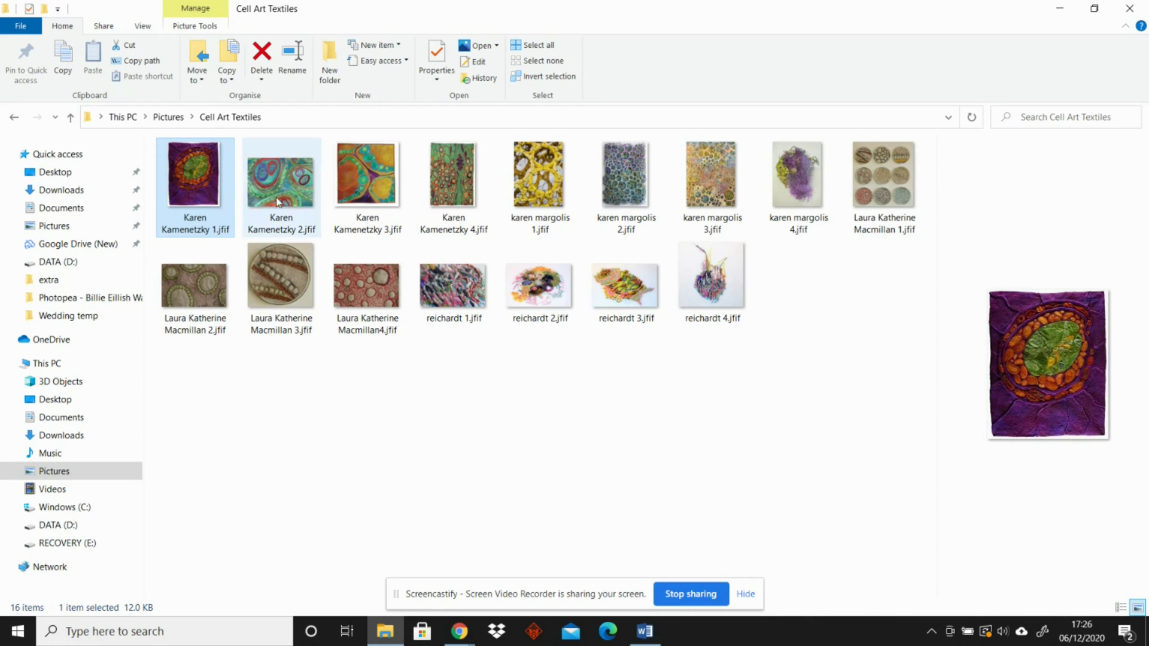
left_click(709, 285, "shift")
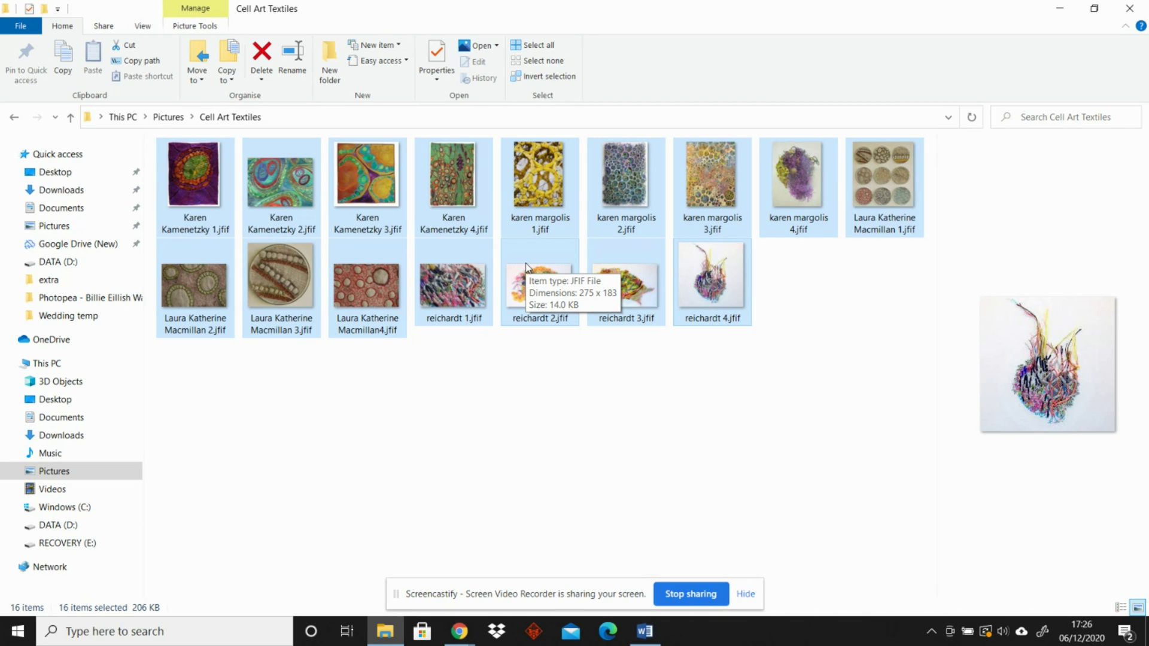
right_click(526, 263)
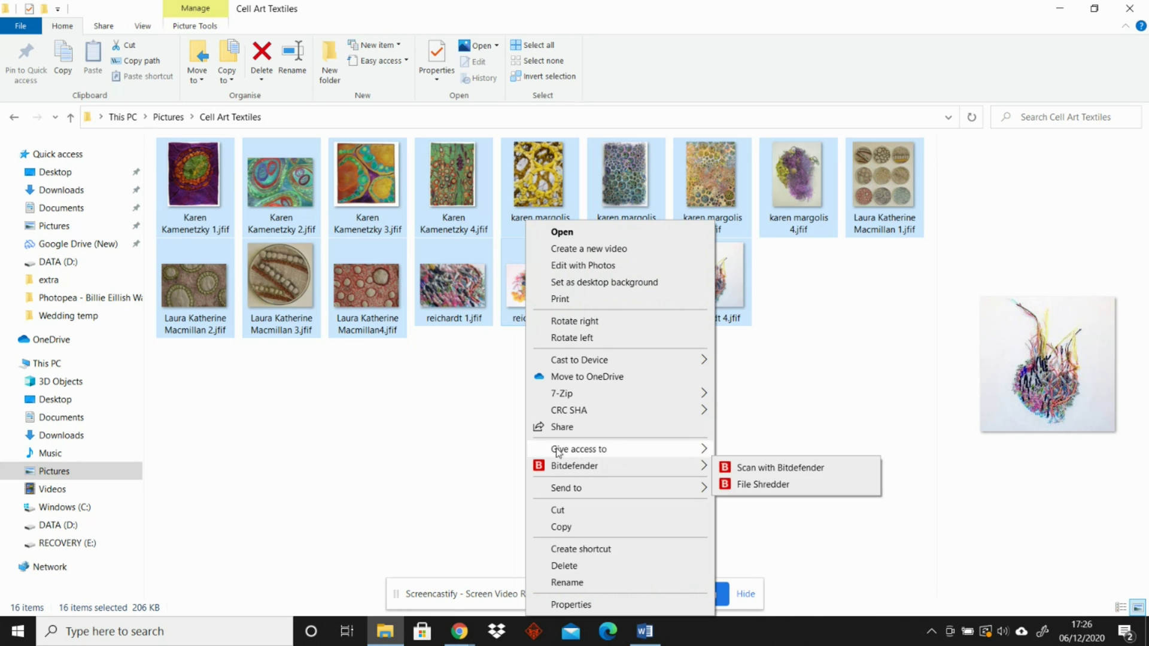
left_click(566, 299)
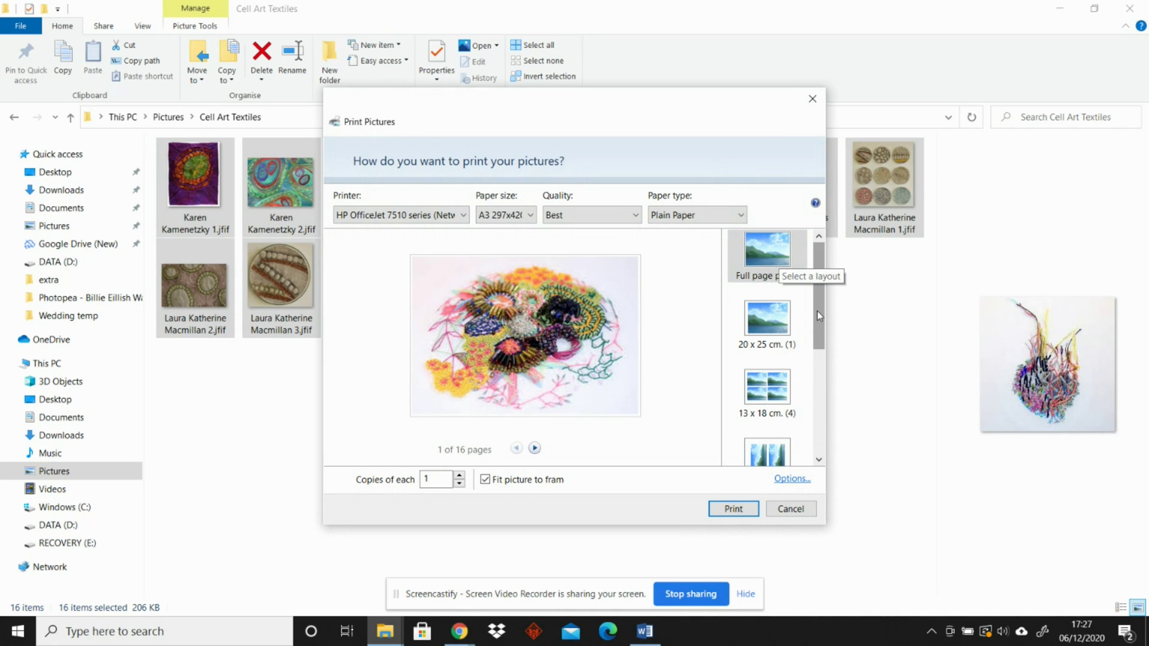
left_click_drag(817, 311, 818, 431)
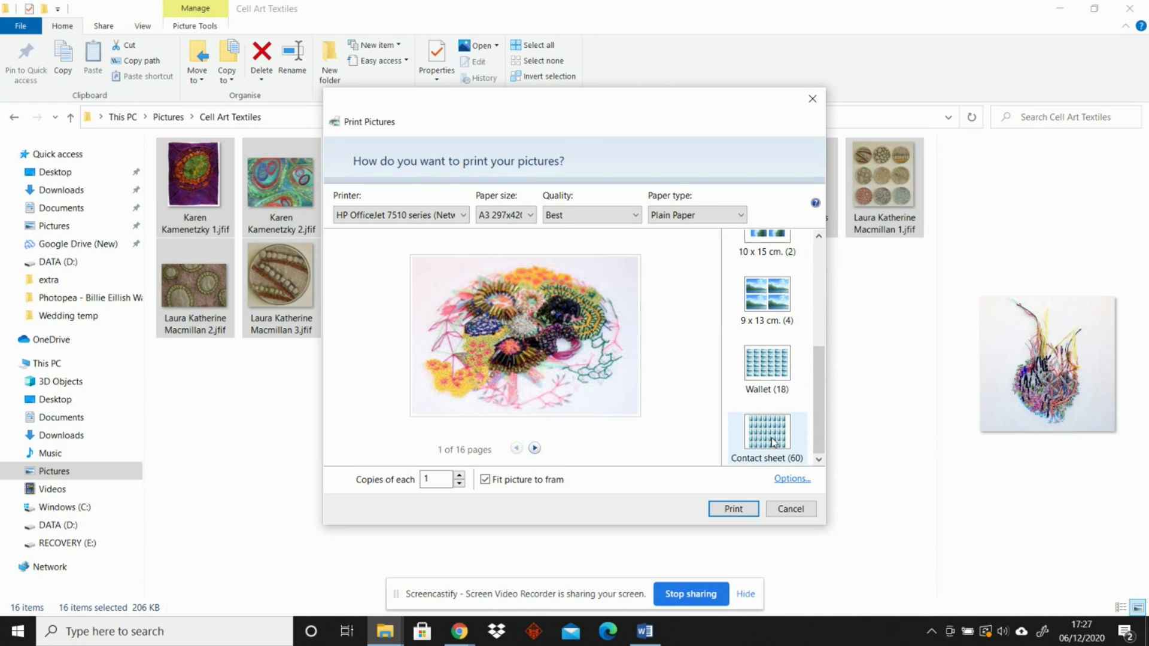
left_click(772, 441)
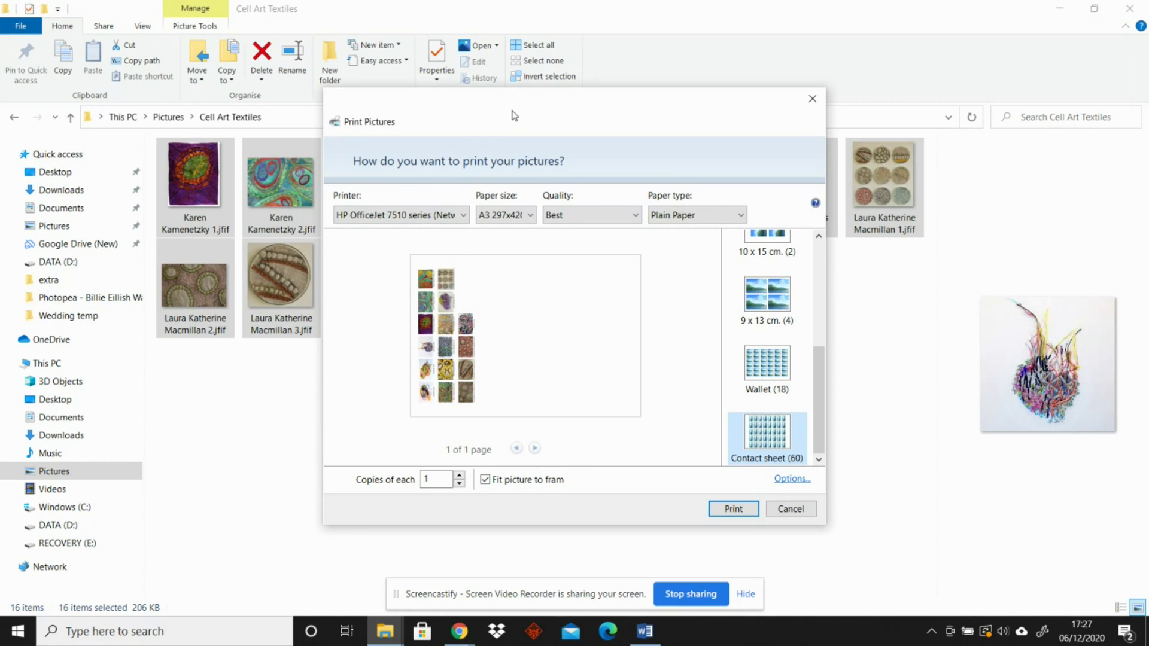
left_click_drag(512, 117, 489, 305)
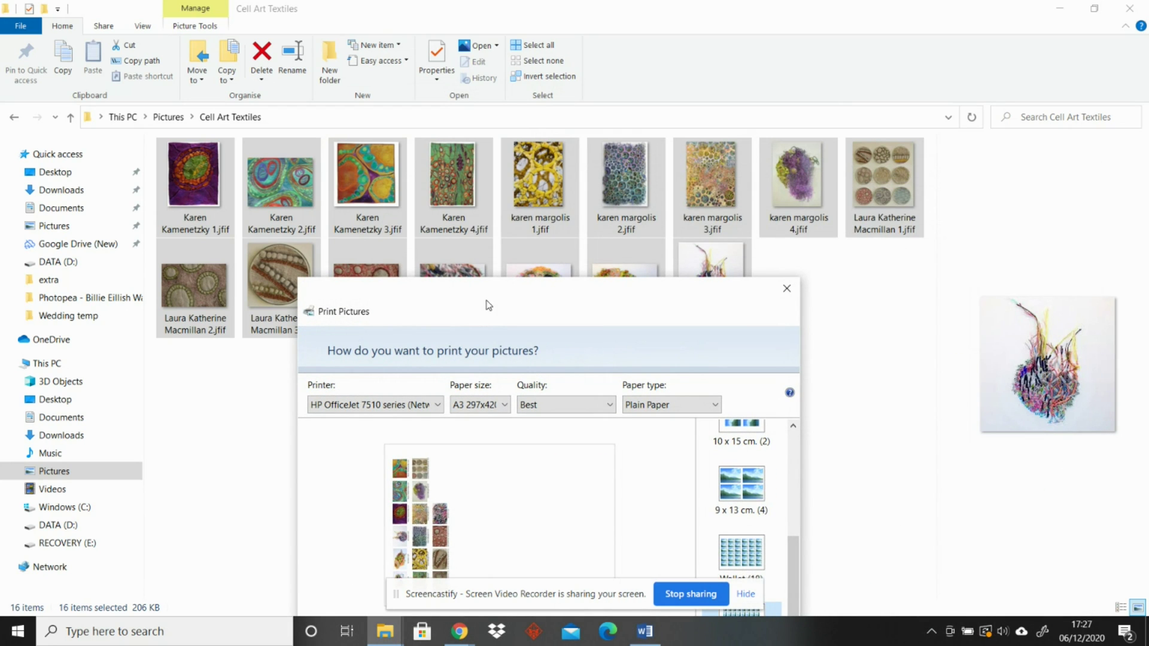
left_click_drag(551, 295, 542, 135)
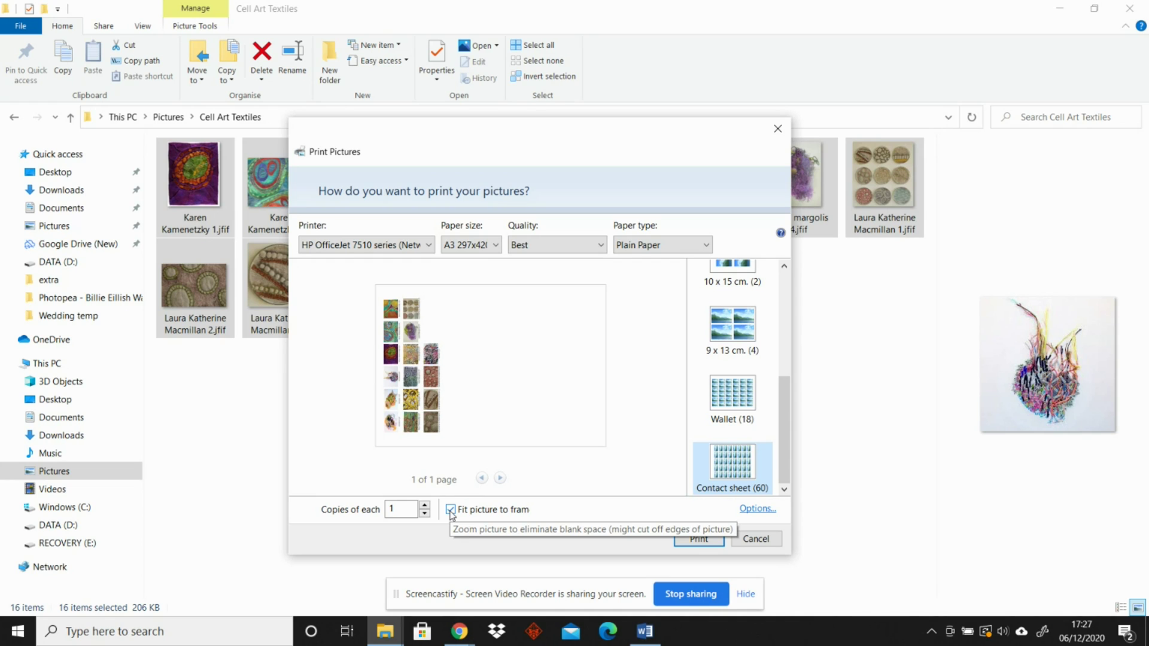
left_click(451, 510)
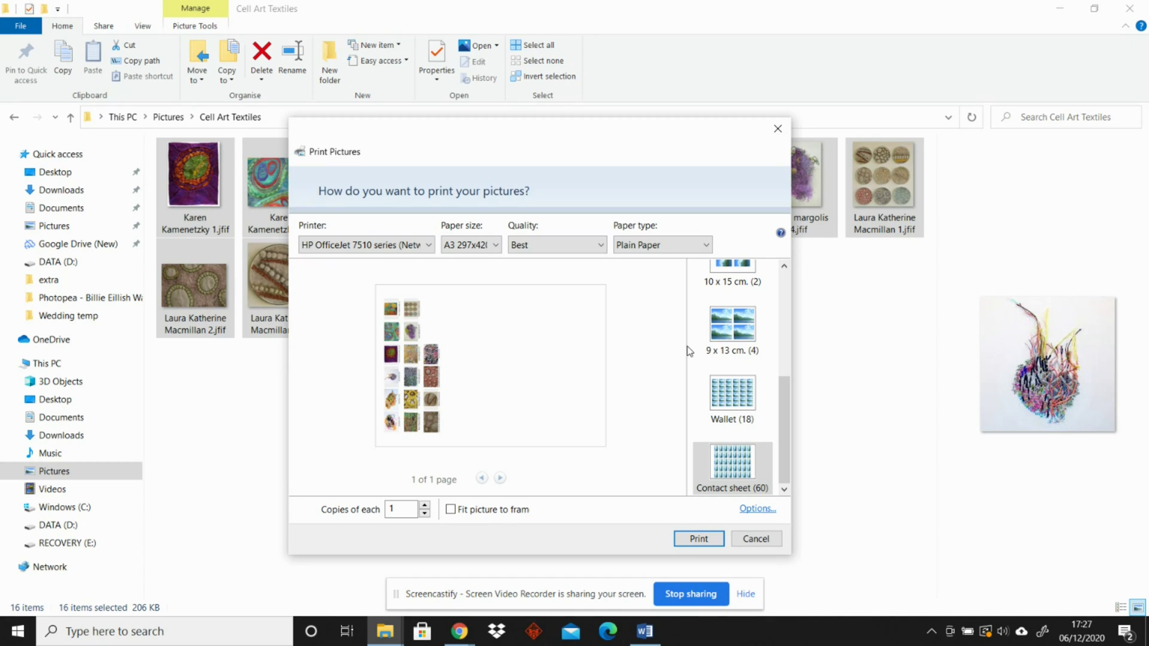
left_click(761, 540)
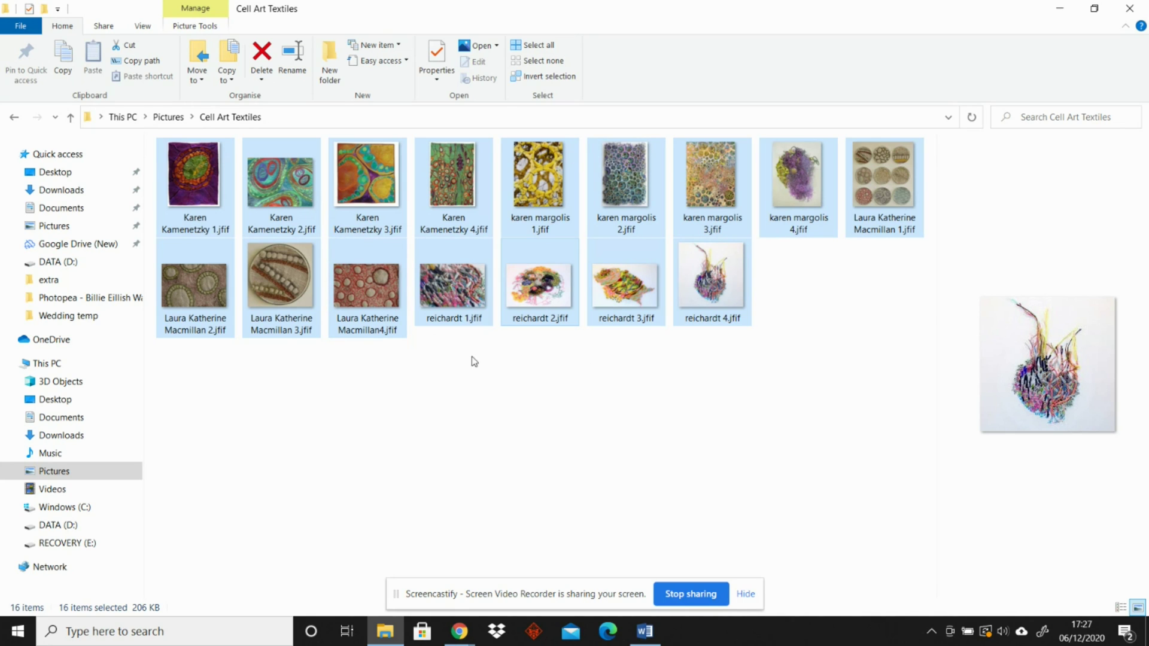
left_click(462, 397)
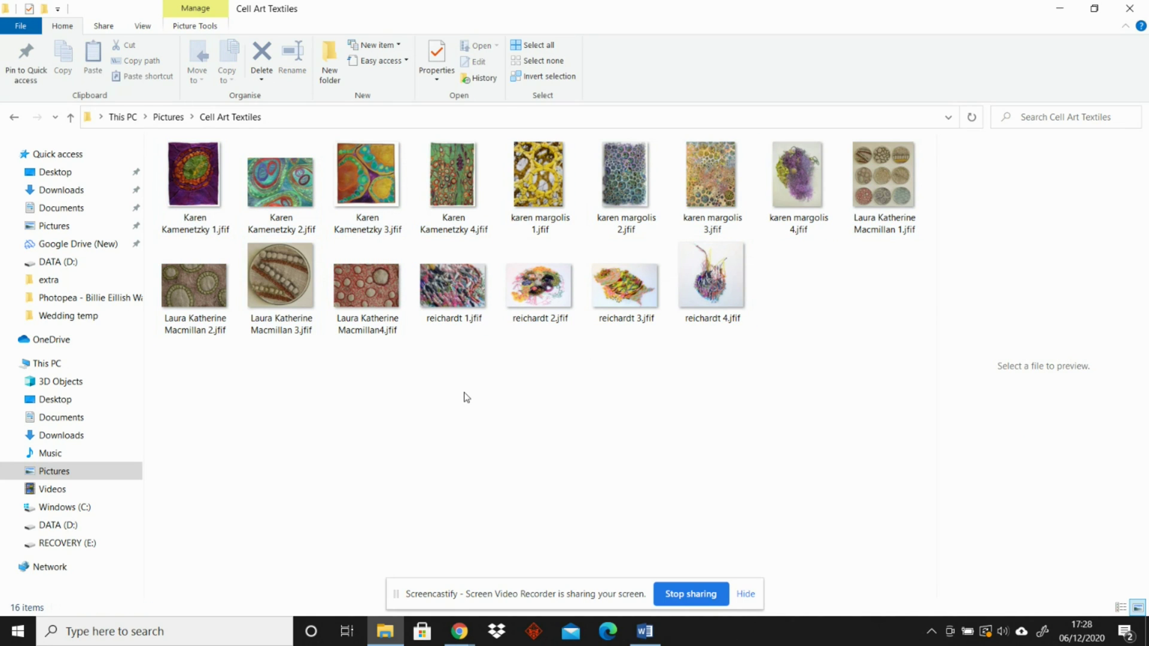
left_click(365, 181)
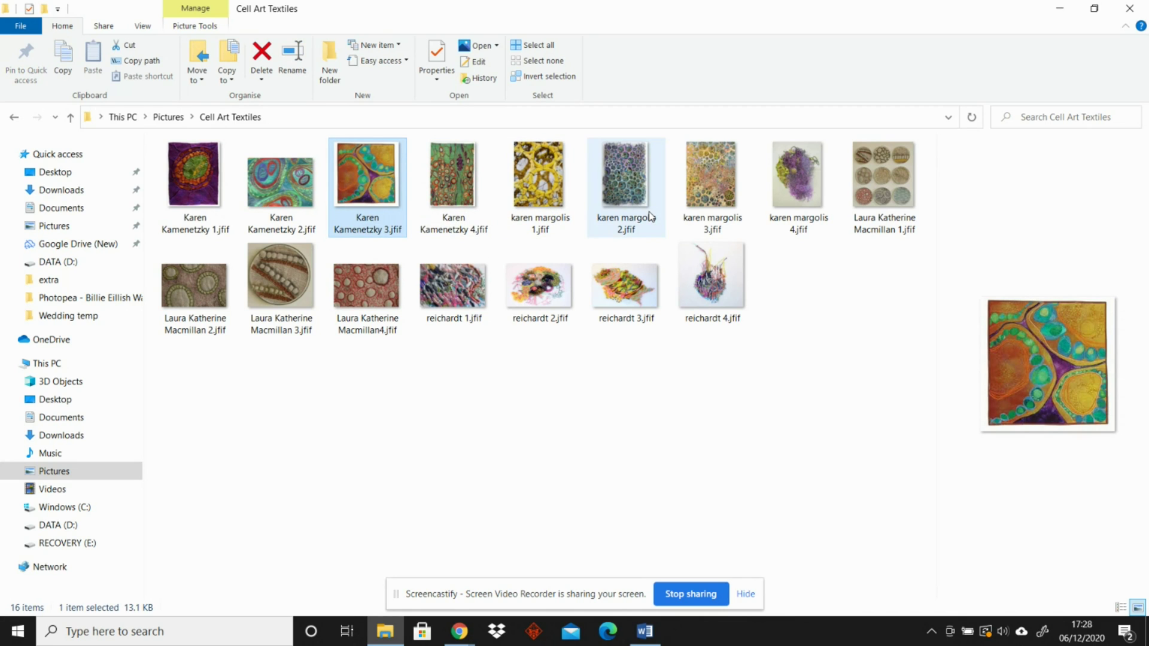
left_click(797, 165, "shift")
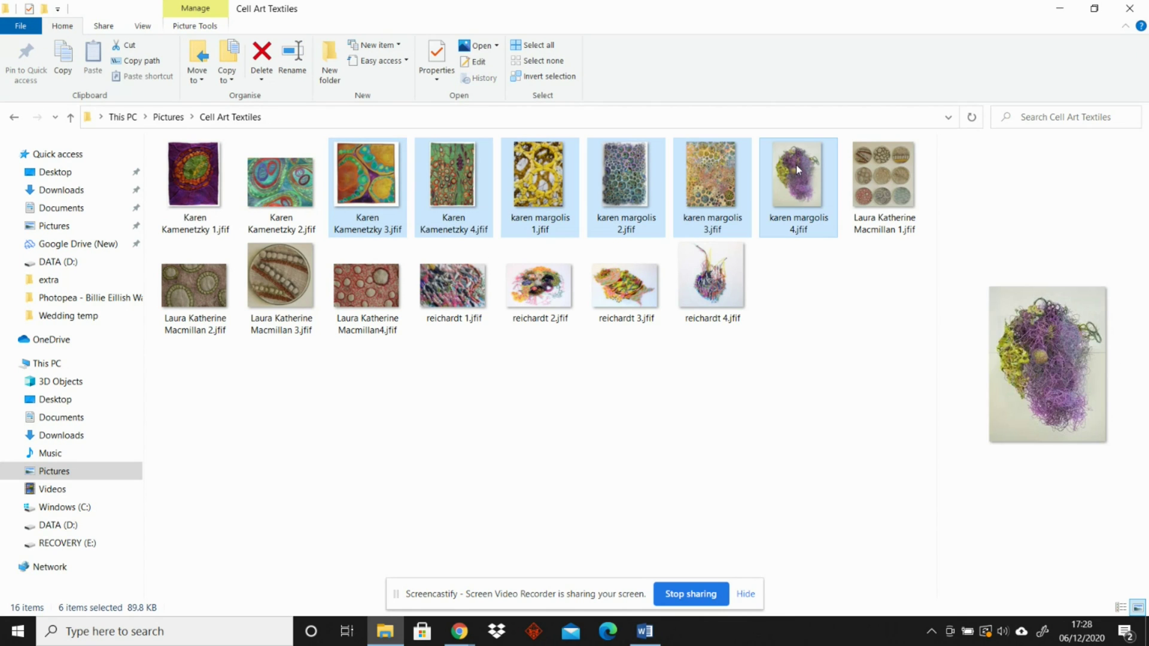
left_click(442, 373)
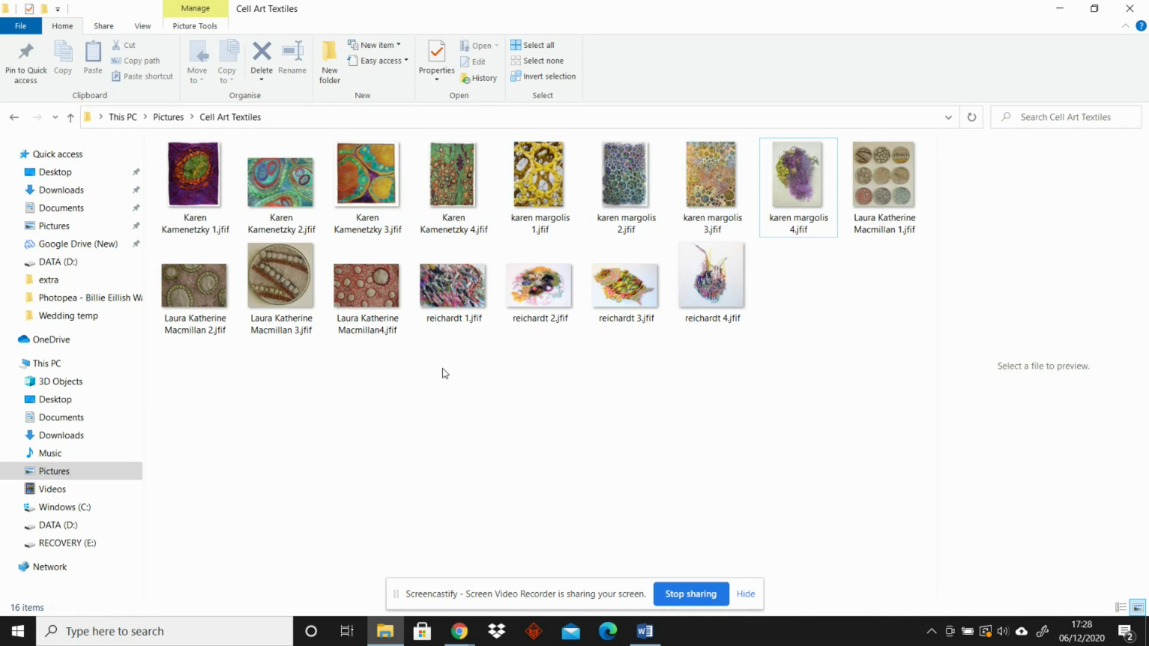
left_click(375, 217)
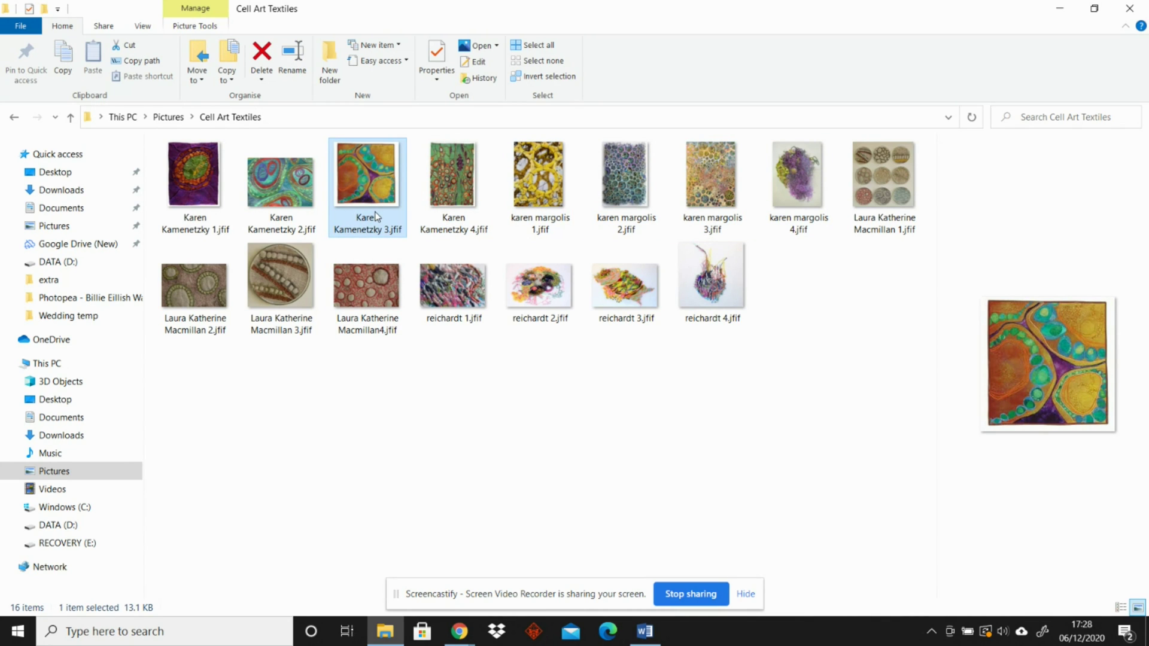
left_click(816, 216, "ctrl")
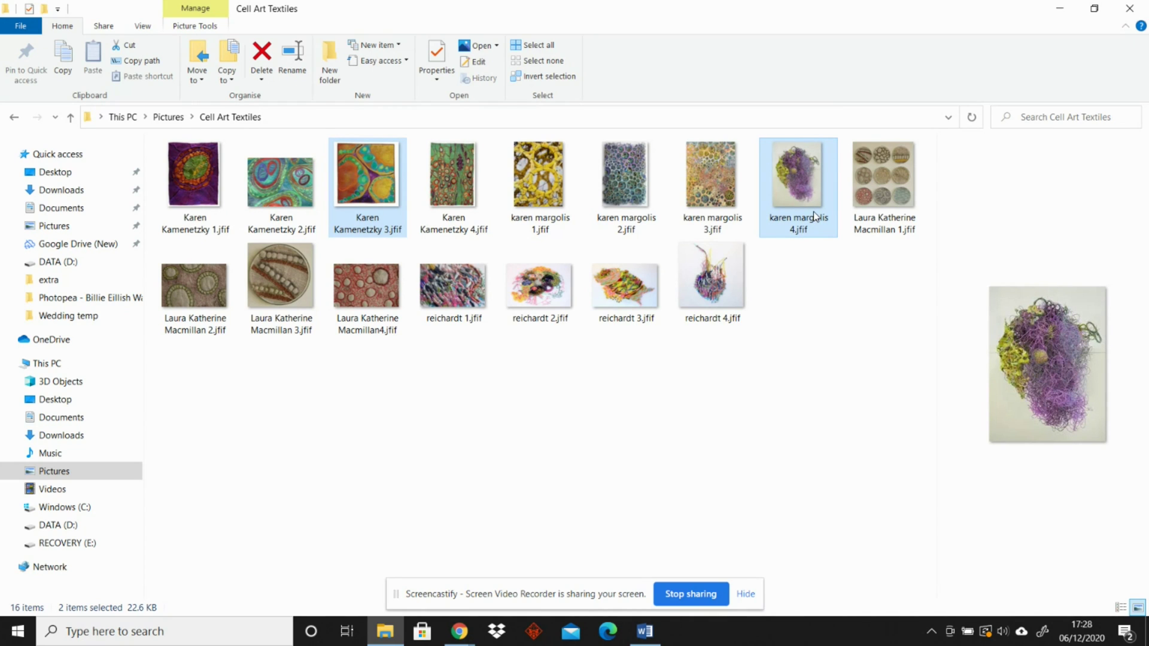
mouse_move(454, 288)
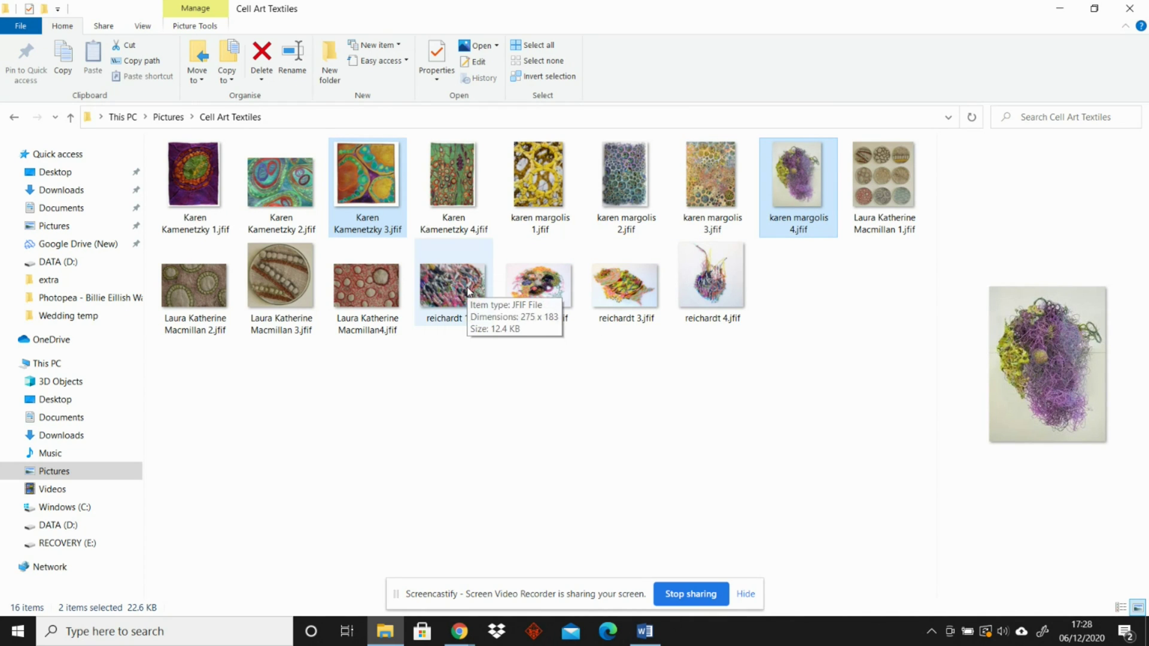
left_click(467, 289, "ctrl")
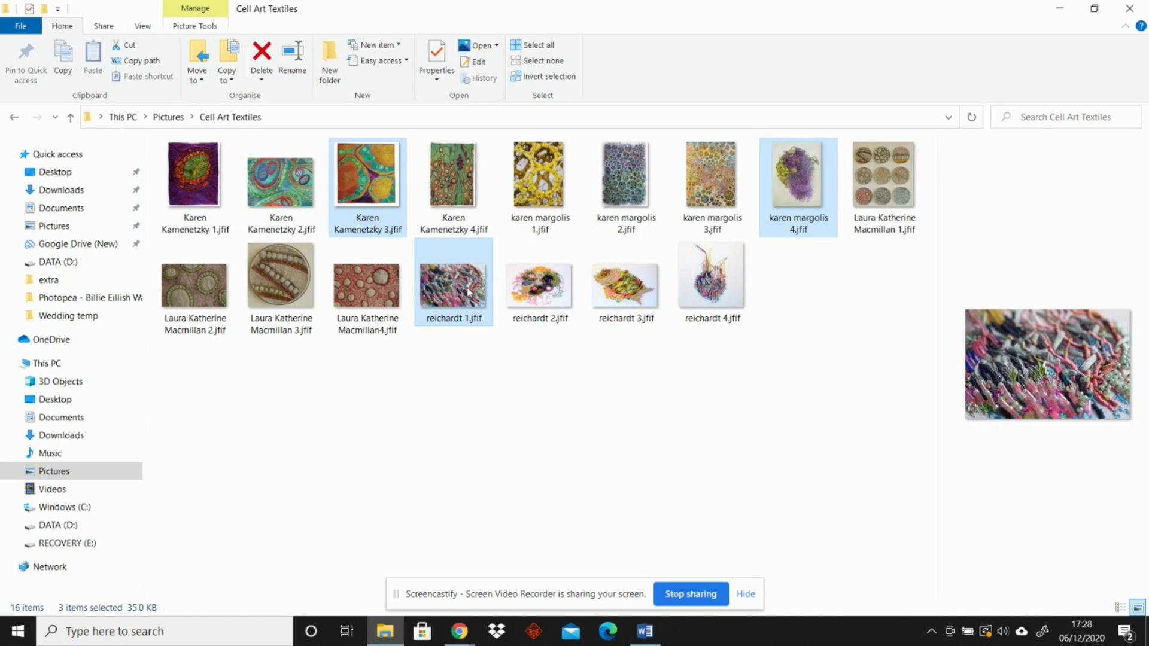
left_click(273, 289, "ctrl")
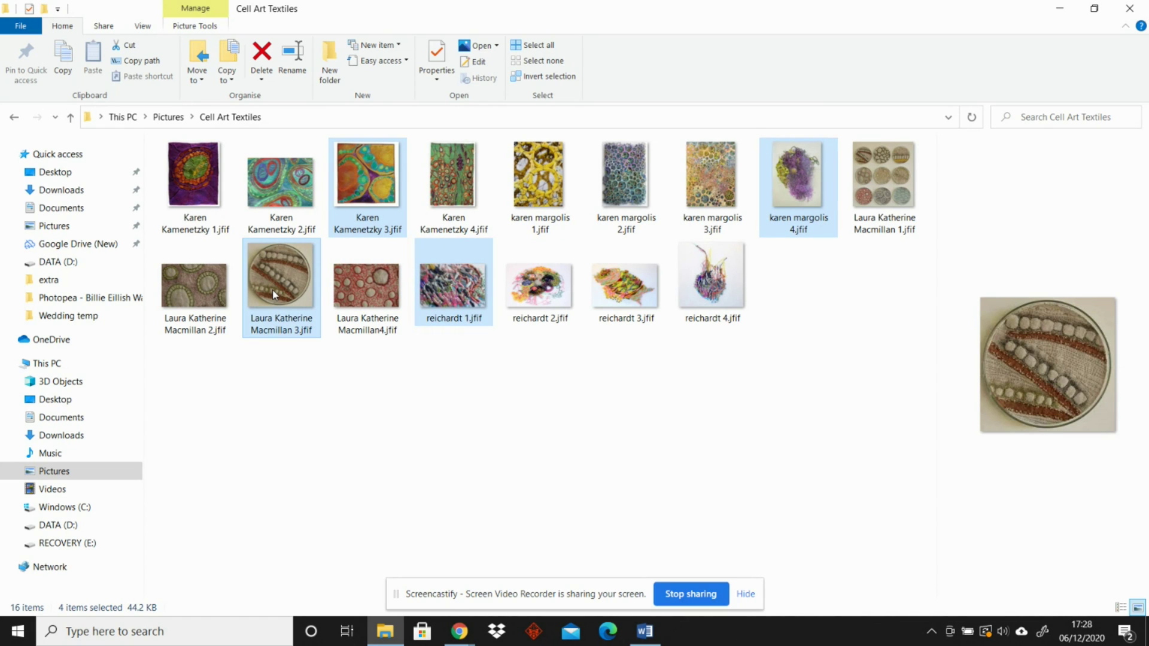
Print the four photos with the 13 x 18 cm (4) layout and Fit picture to frame off.
right_click(272, 291)
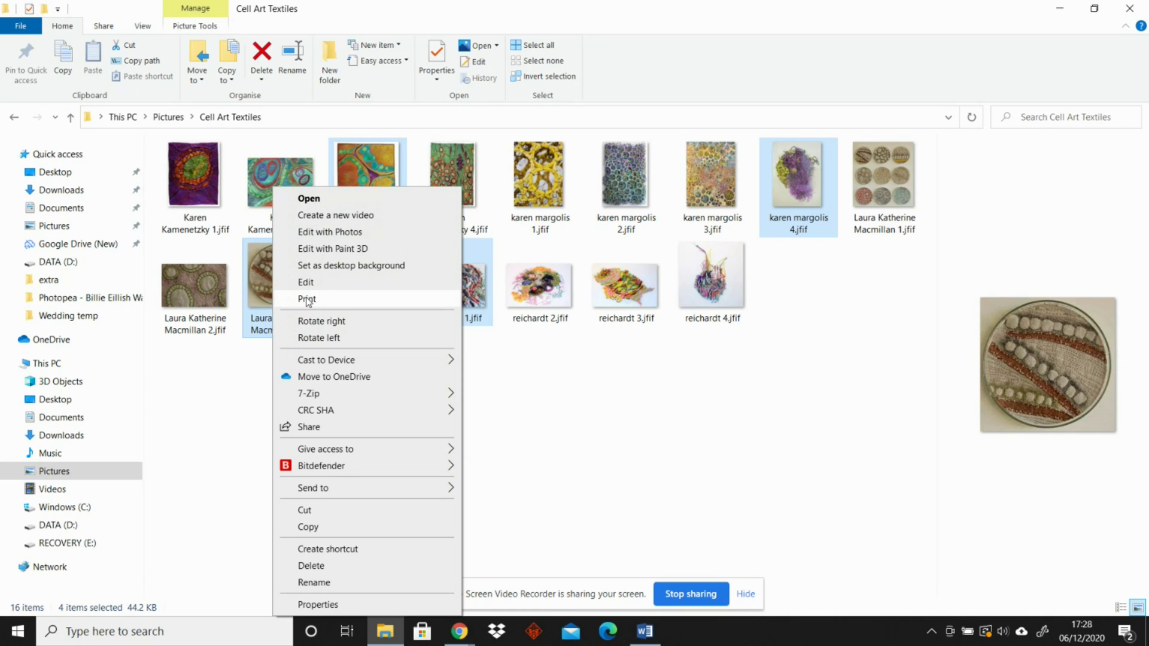
left_click(308, 299)
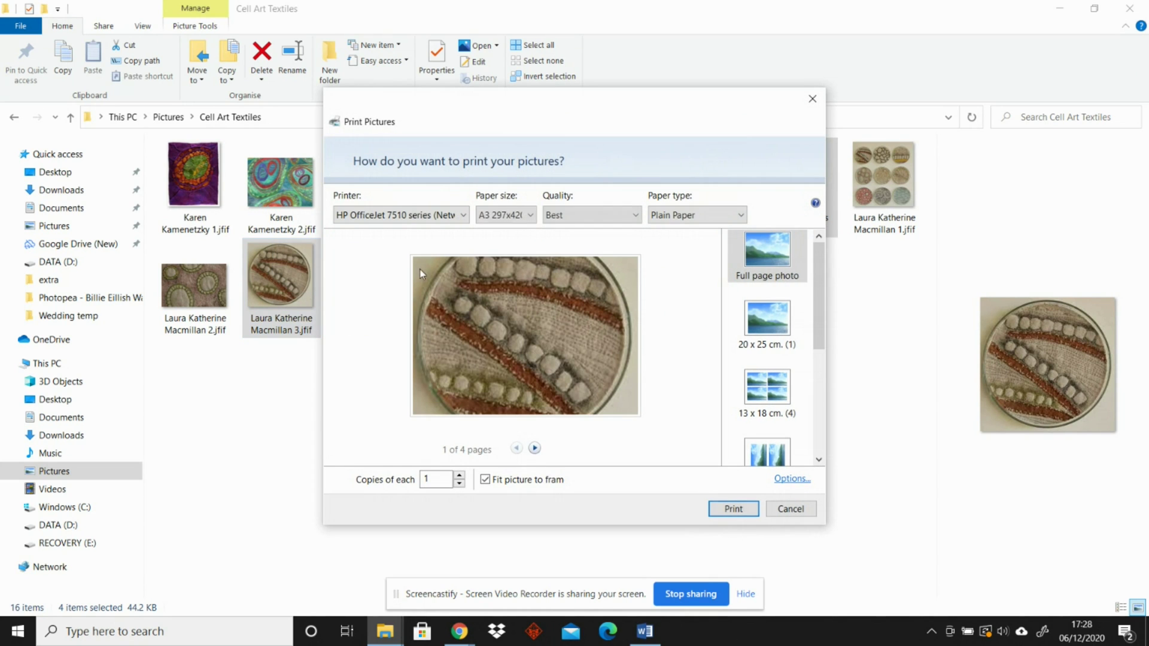
left_click_drag(820, 296, 830, 345)
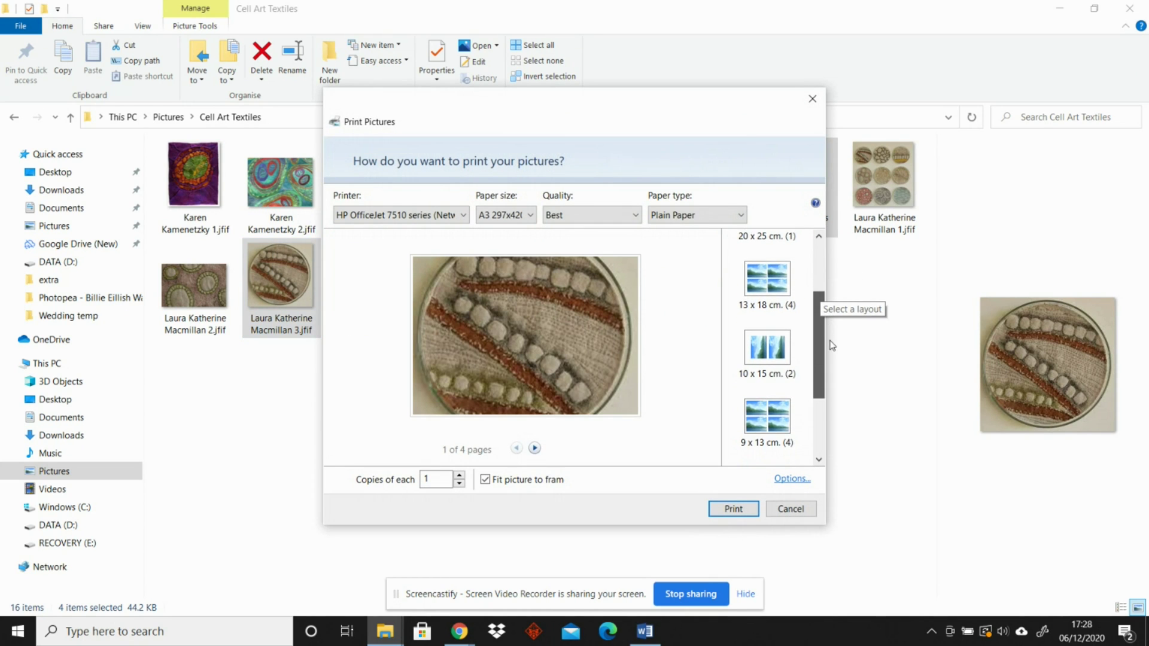
left_click(767, 284)
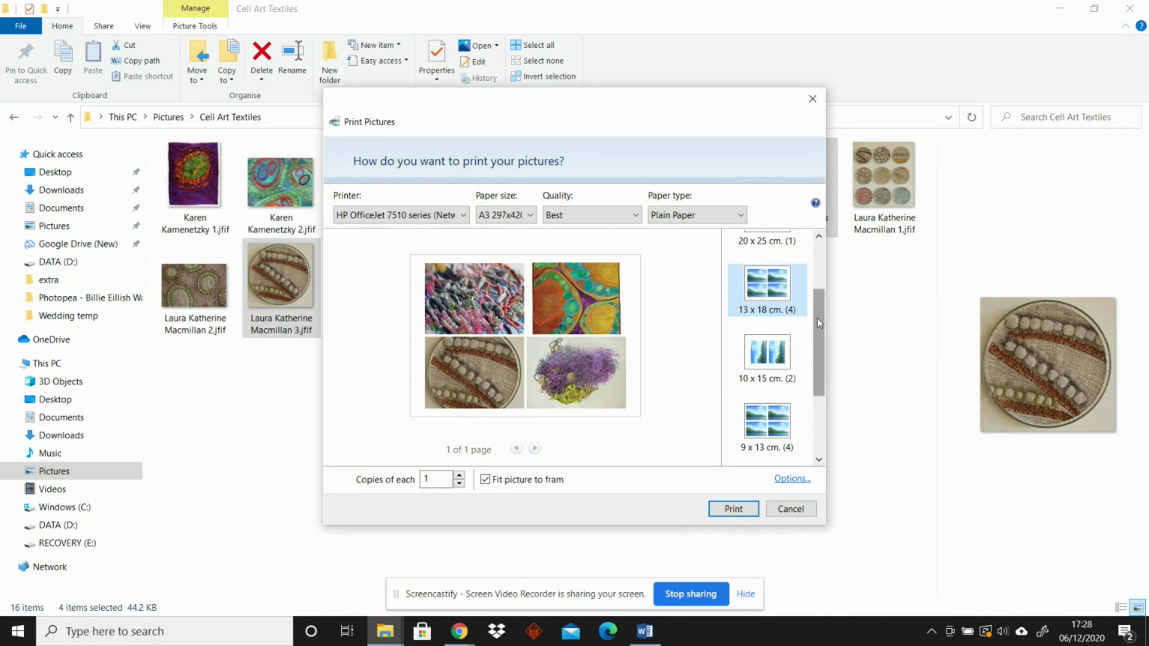
left_click_drag(818, 351, 819, 387)
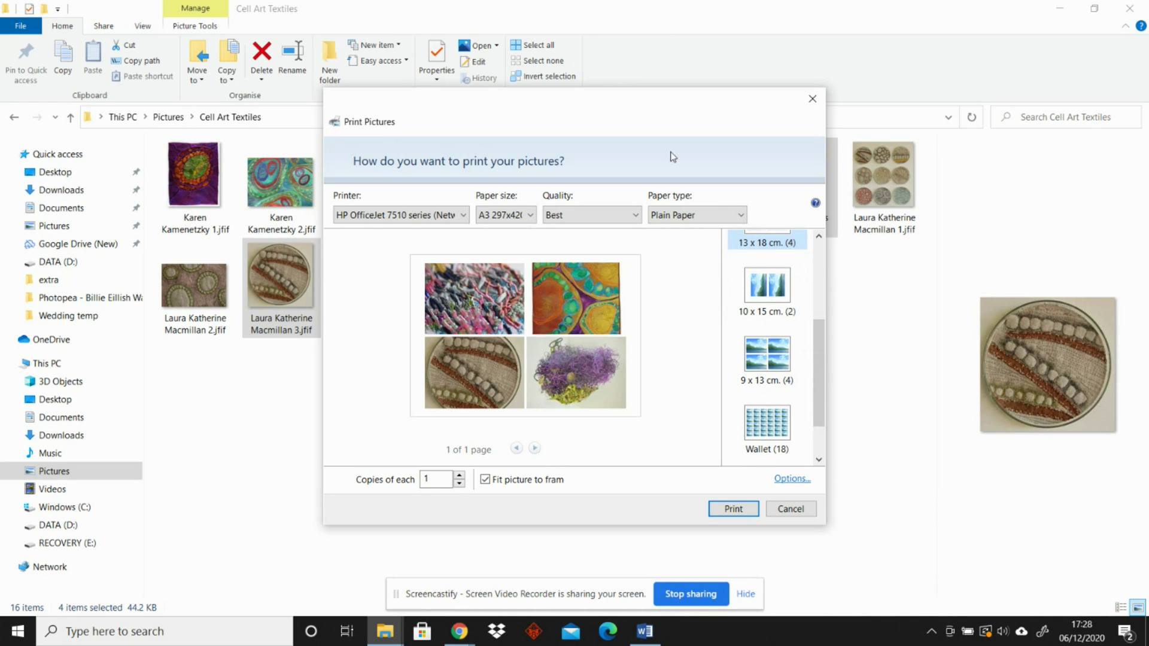
left_click(756, 364)
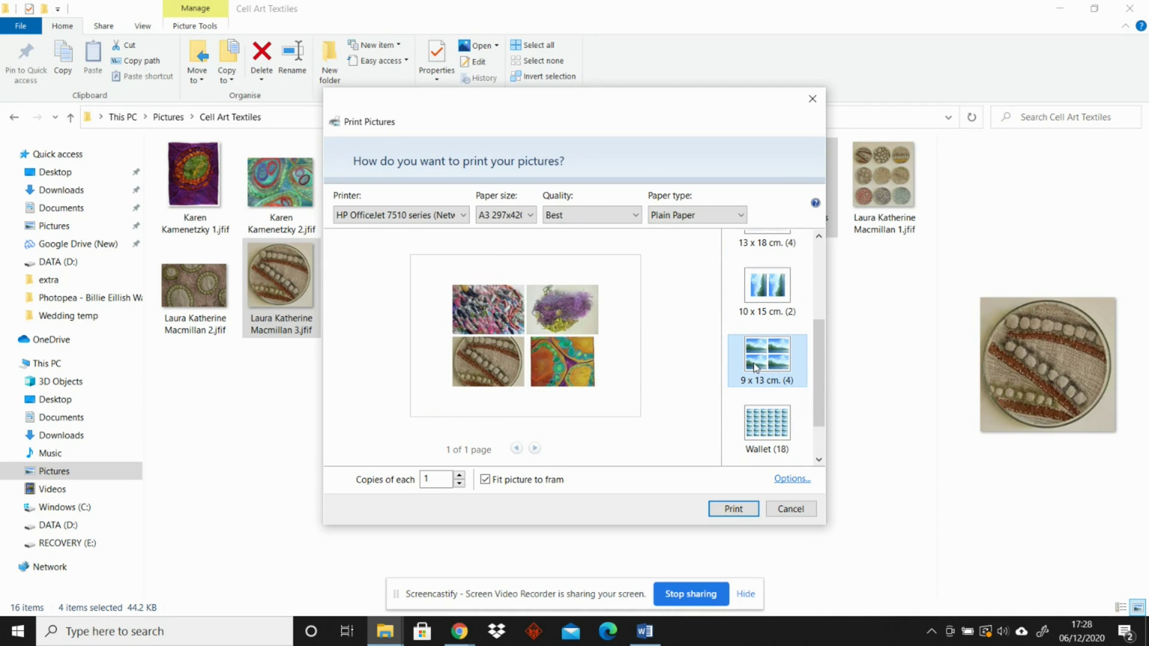
left_click_drag(822, 368, 820, 252)
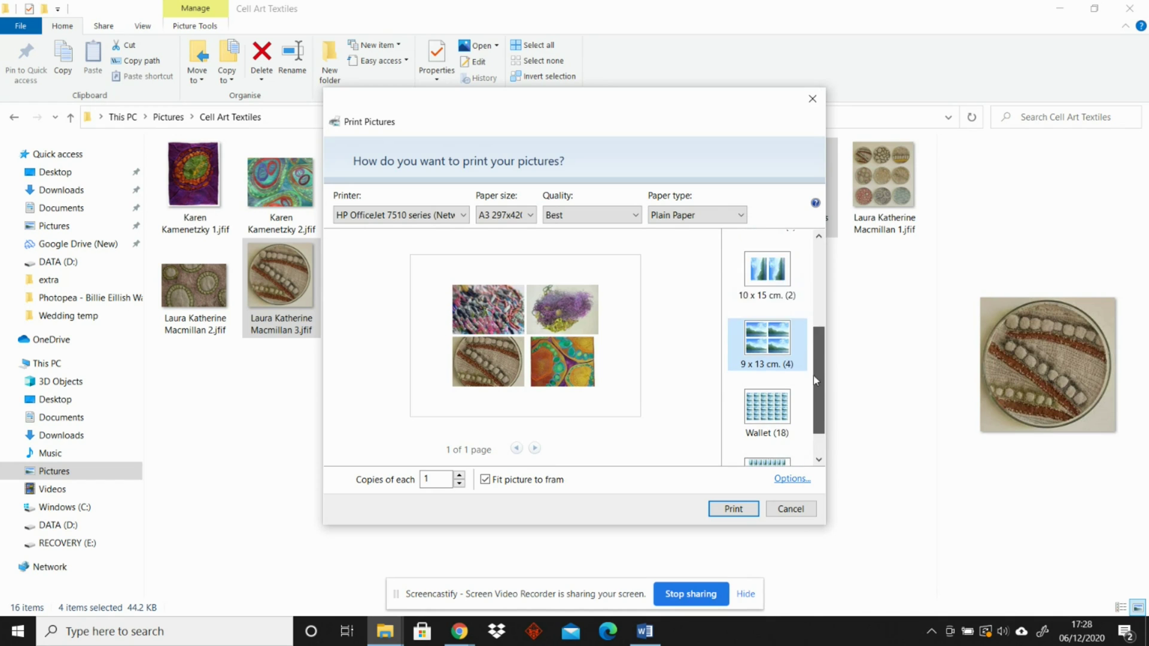
scroll(807, 298, "up", 1)
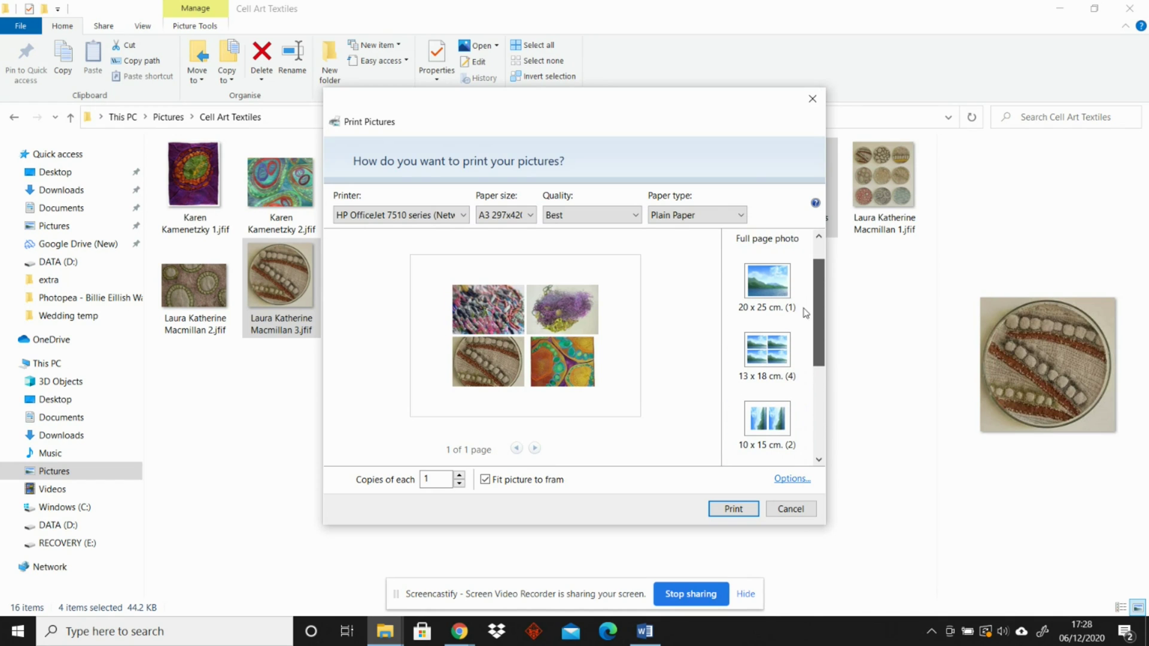
left_click(770, 358)
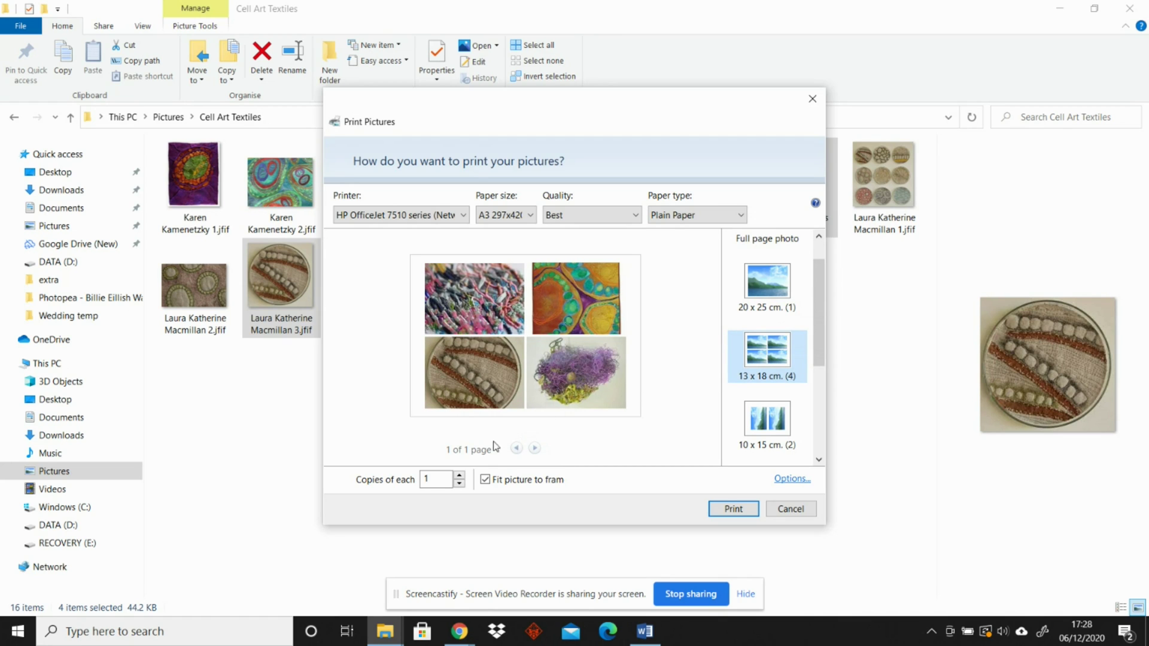
mouse_move(485, 480)
left_click(485, 479)
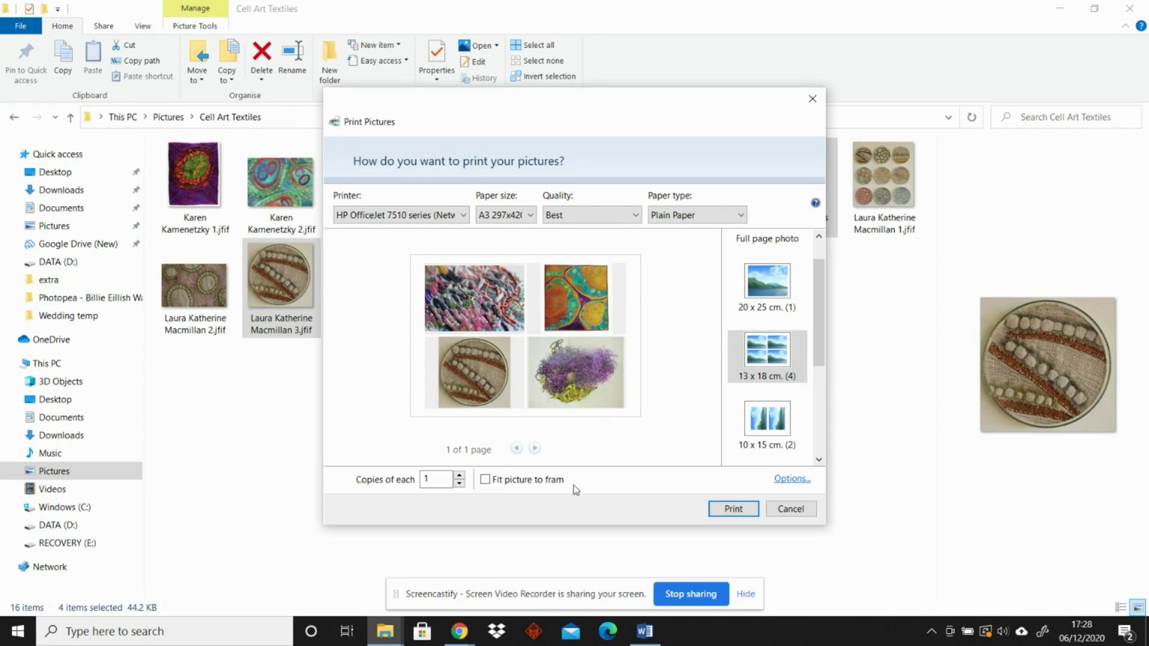